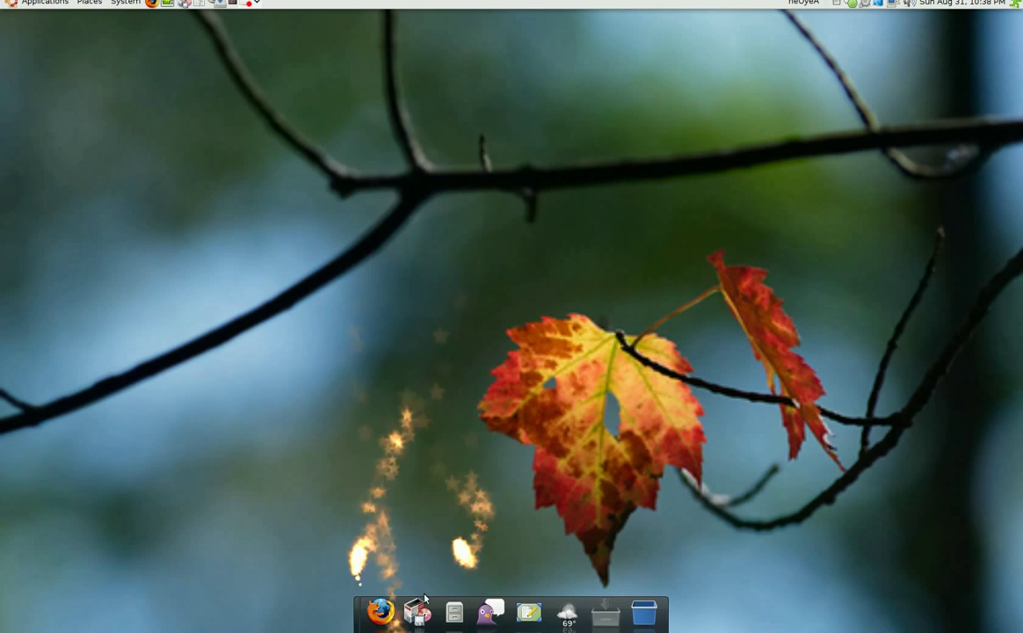
# Open Synaptic, move its window lower, and scroll to the installed byzanz 0.1.1-3 entry
pyautogui.click(419, 611)
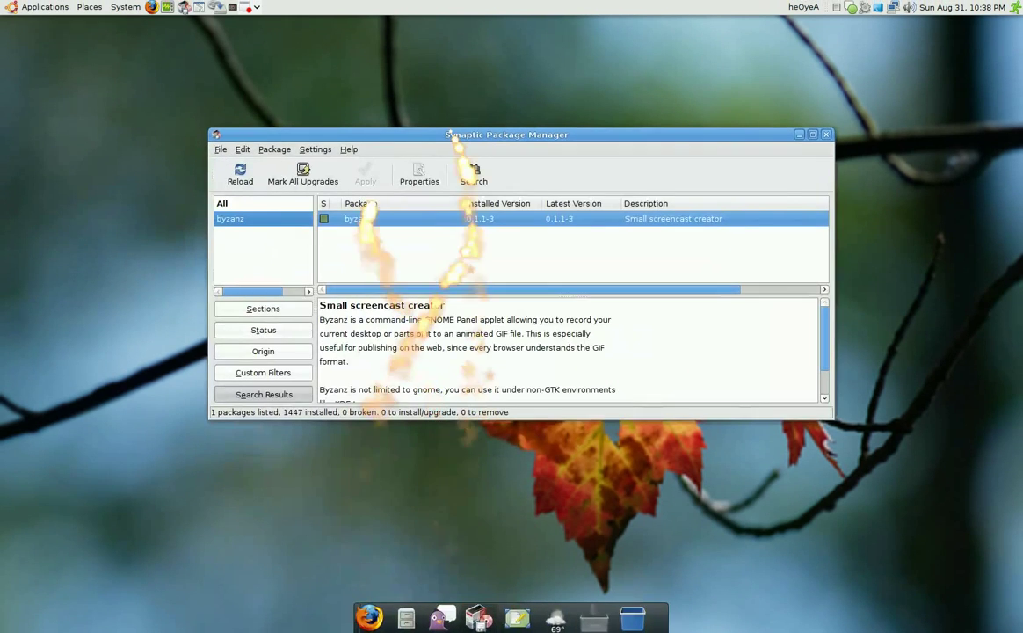
pyautogui.moveTo(449, 135); pyautogui.dragTo(455, 204)
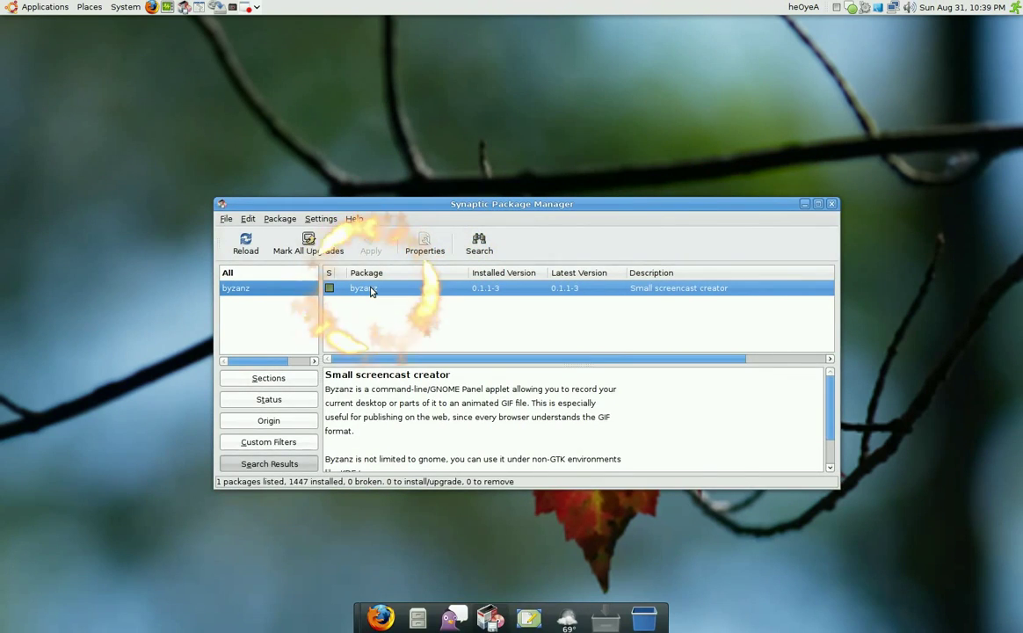
pyautogui.scroll(5, 370, 291)
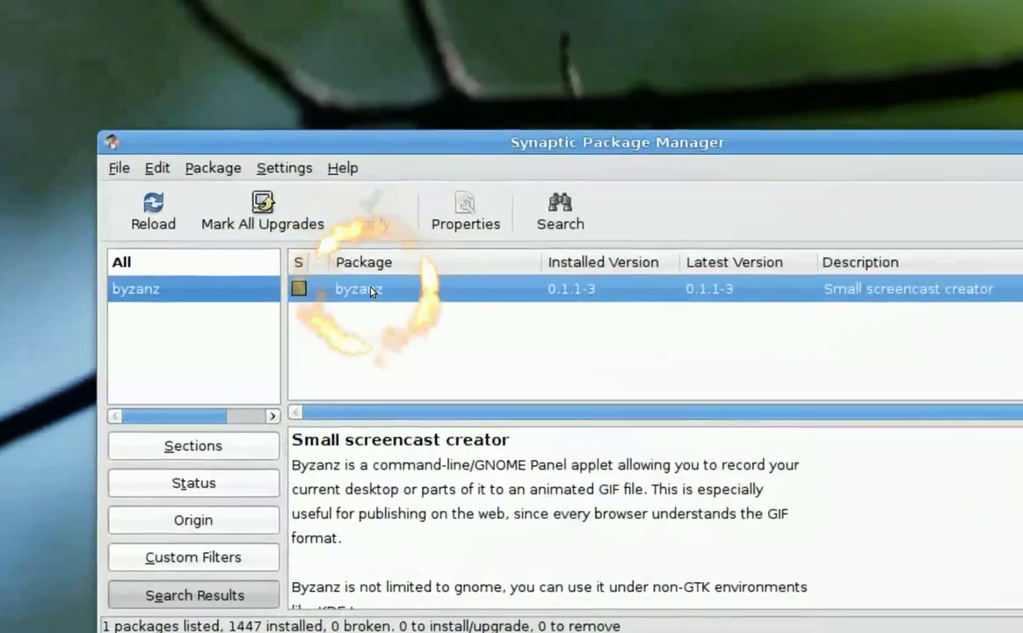
pyautogui.scroll(2, 370, 291)
pyautogui.scroll(2, 370, 291)
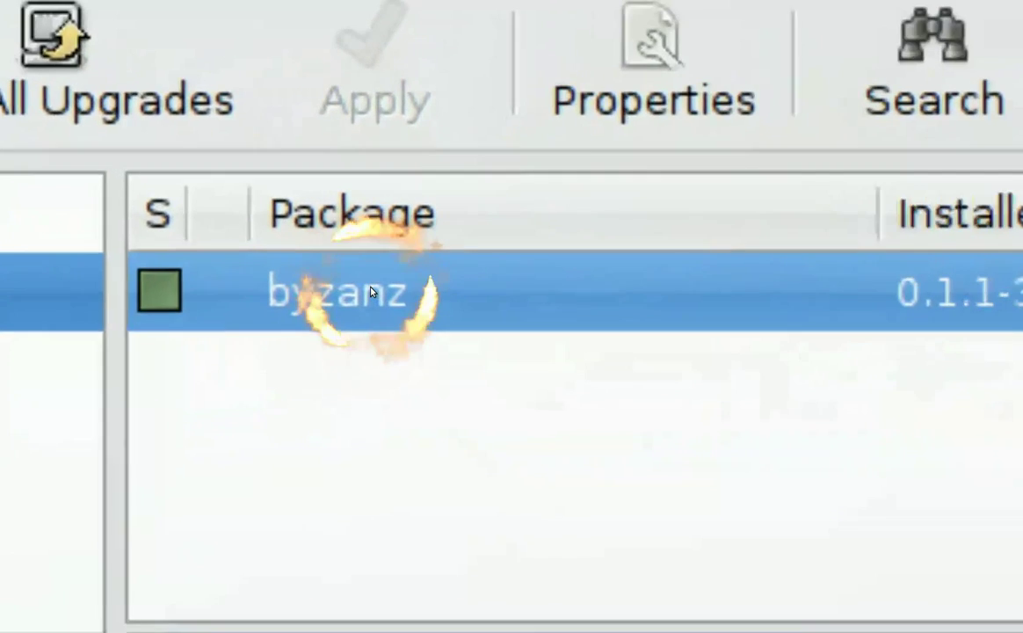
pyautogui.scroll(2, 370, 291)
pyautogui.scroll(1, 370, 291)
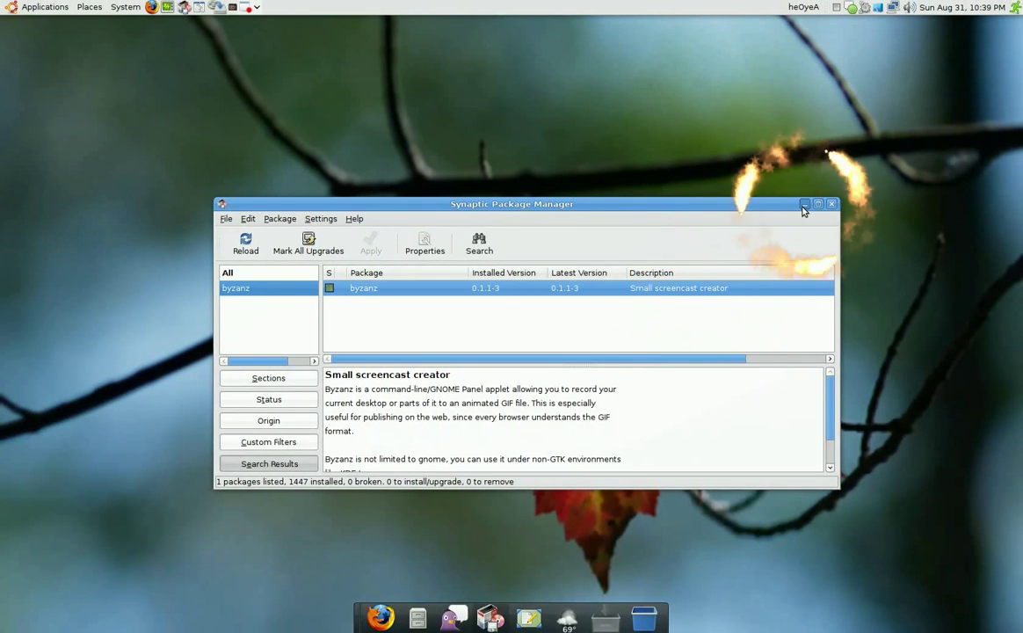
# Minimize Synaptic, drag Desktop Recorder from the panel items list onto the top panel, and close the list
pyautogui.click(803, 207)
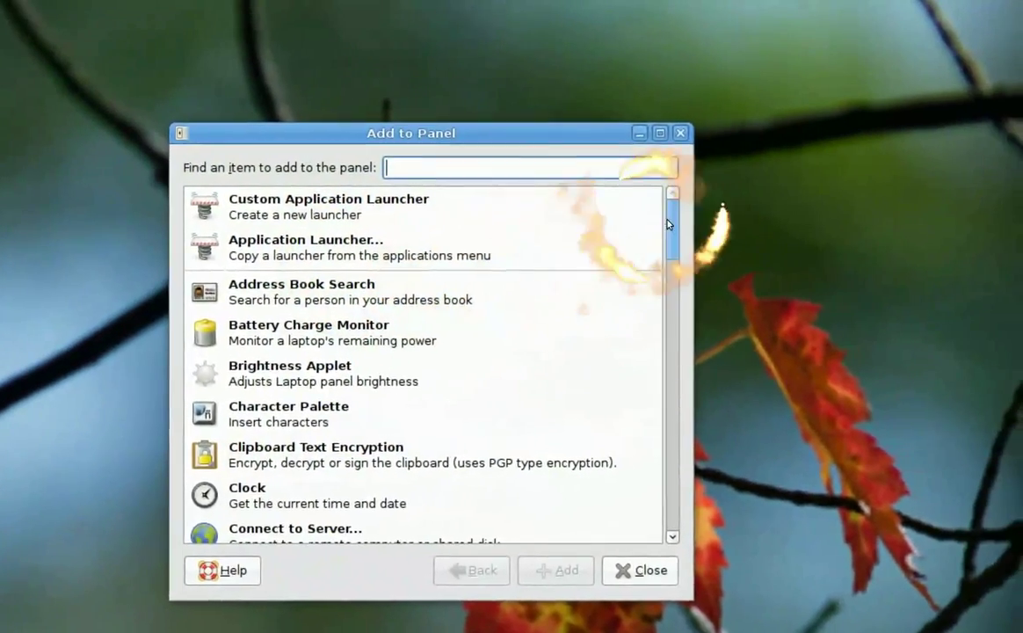
pyautogui.scroll(-2, 669, 246)
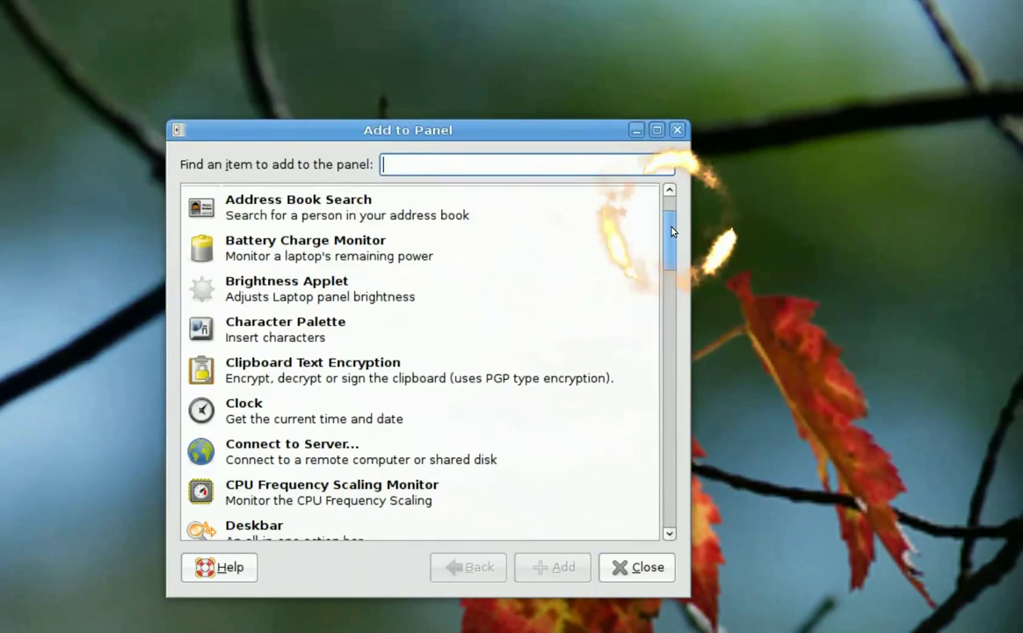
pyautogui.scroll(-4, 671, 250)
pyautogui.scroll(-1, 671, 251)
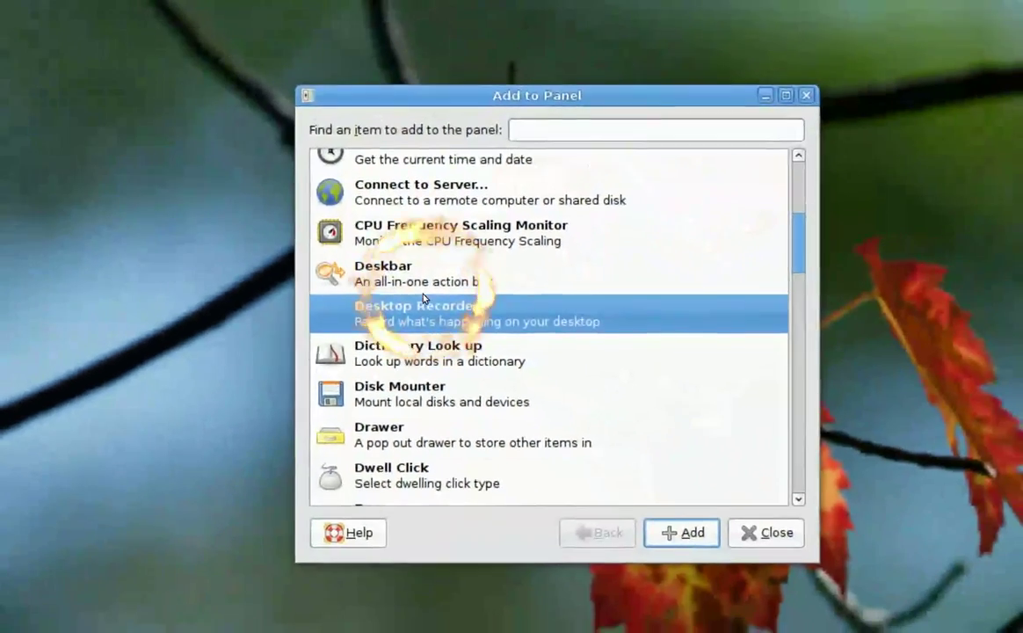
pyautogui.moveTo(424, 299); pyautogui.dragTo(383, 11)
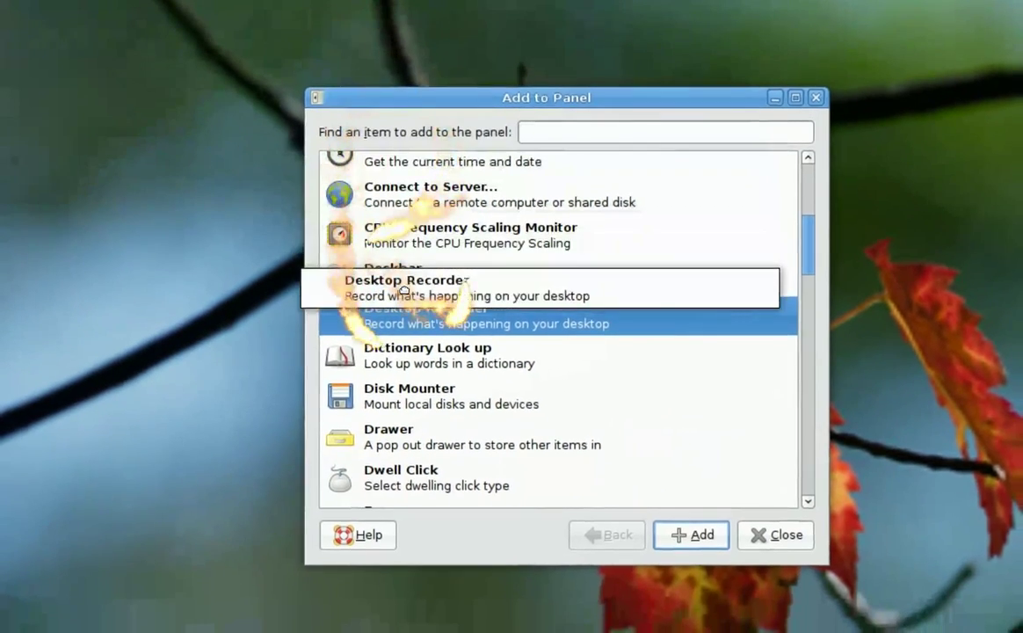
pyautogui.moveTo(381, 11); pyautogui.dragTo(414, 420)
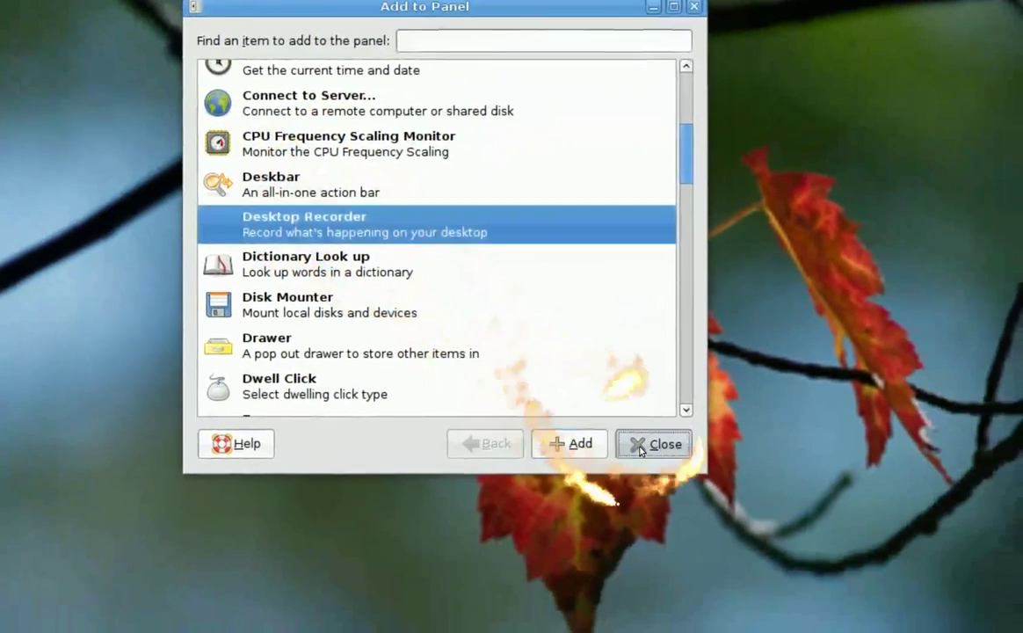
pyautogui.click(684, 461)
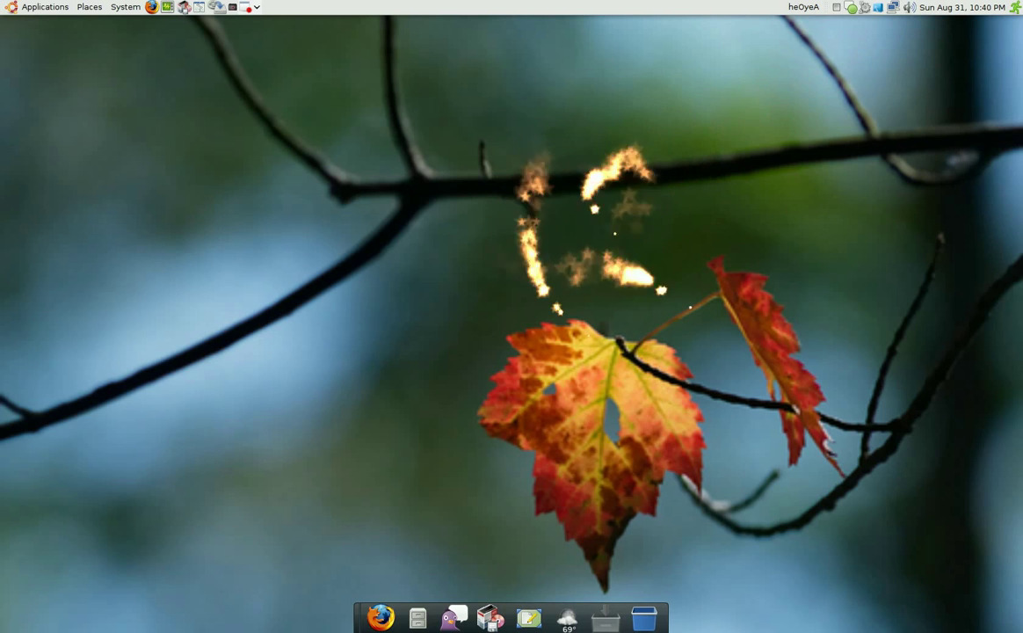
pyautogui.scroll(2, 880, 15)
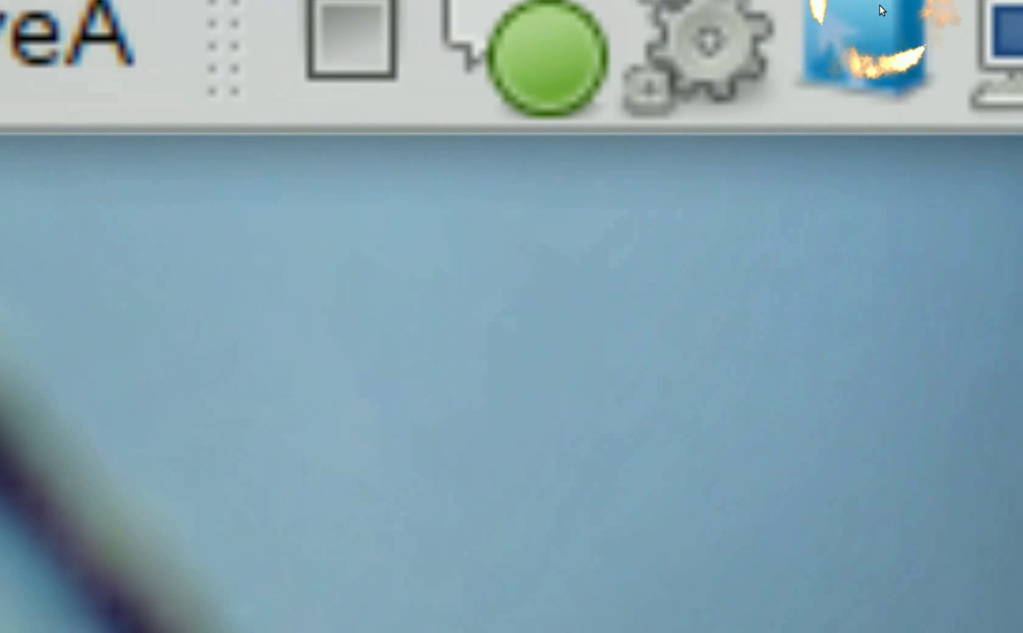
pyautogui.scroll(-1, 880, 9)
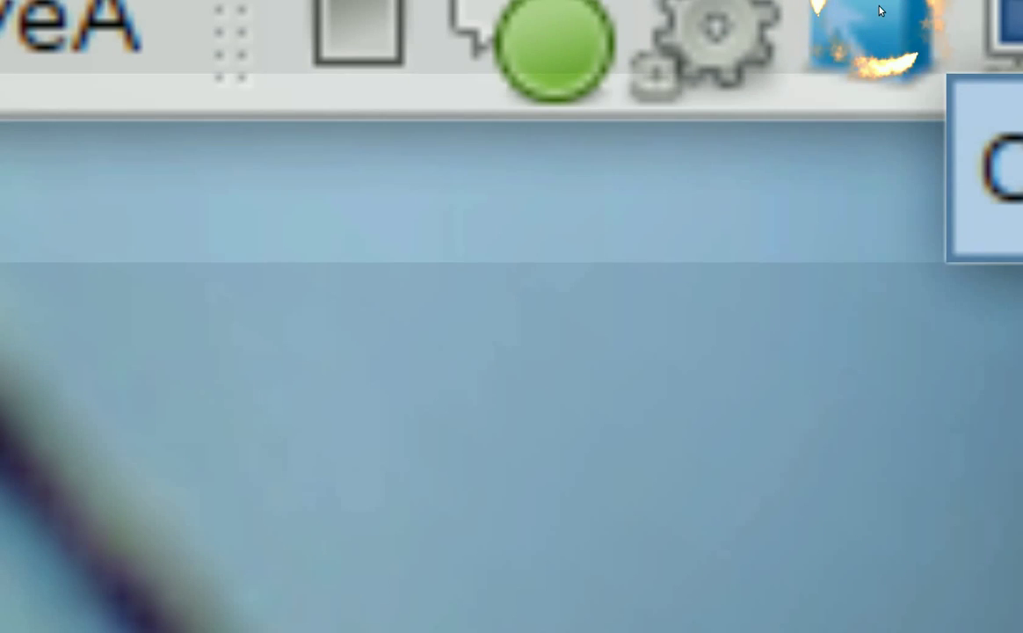
pyautogui.scroll(-2, 880, 9)
pyautogui.scroll(-1, 880, 9)
pyautogui.scroll(-1, 881, 9)
pyautogui.scroll(-1, 880, 10)
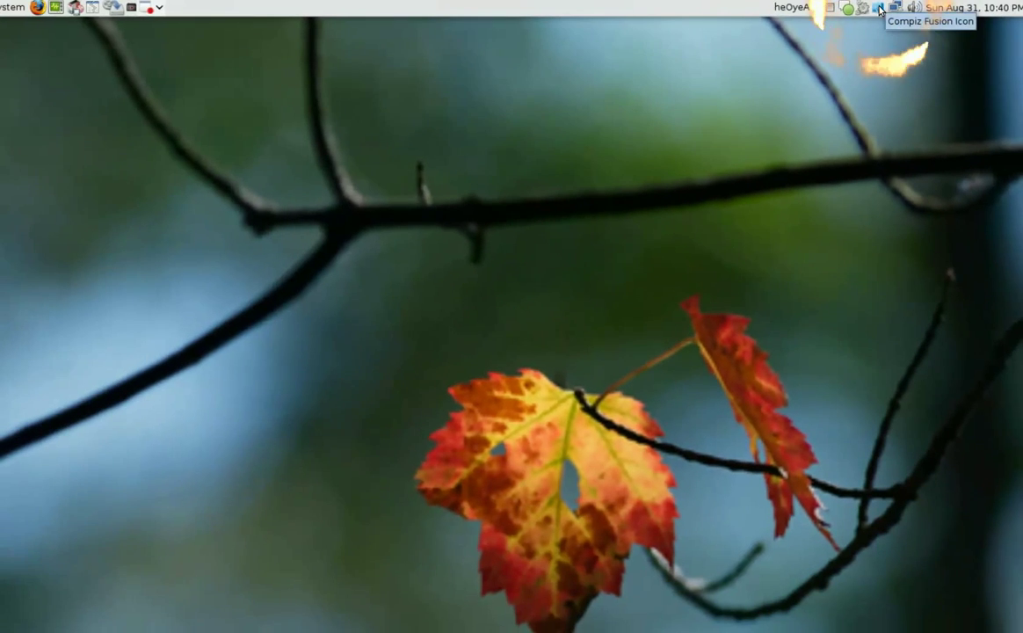
pyautogui.scroll(-1, 880, 9)
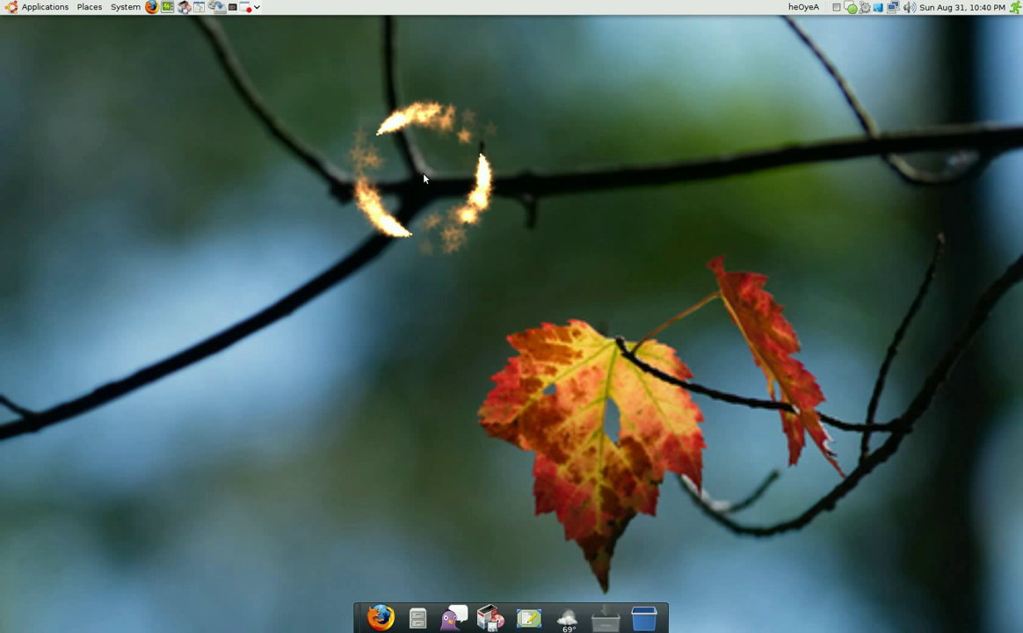
# Launch Terminal from GNOME Do with 'ter' and move its window right and down
pyautogui.press('super+space')
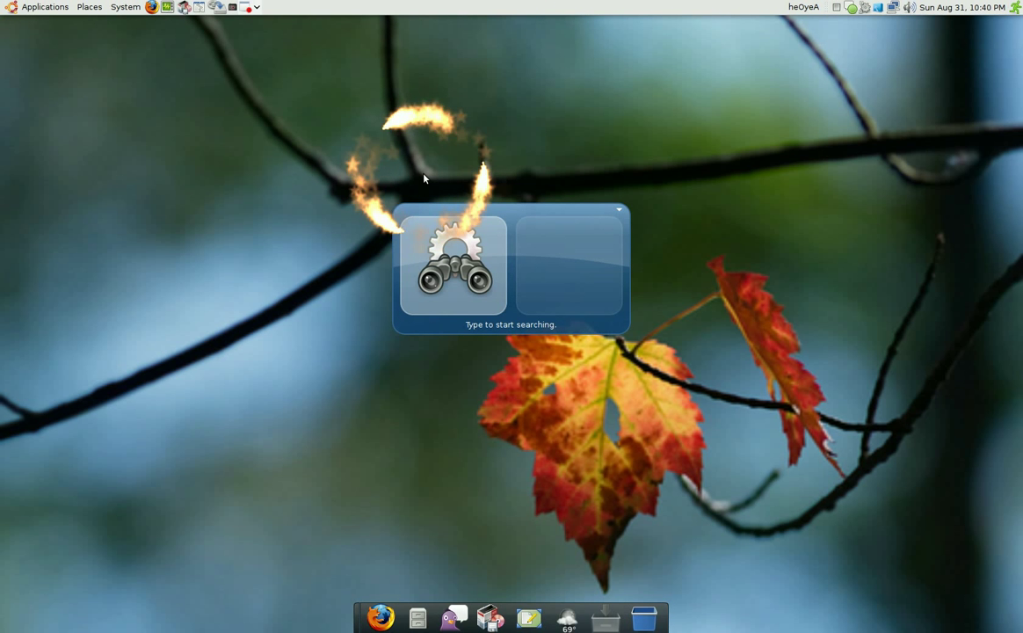
pyautogui.write('ter')
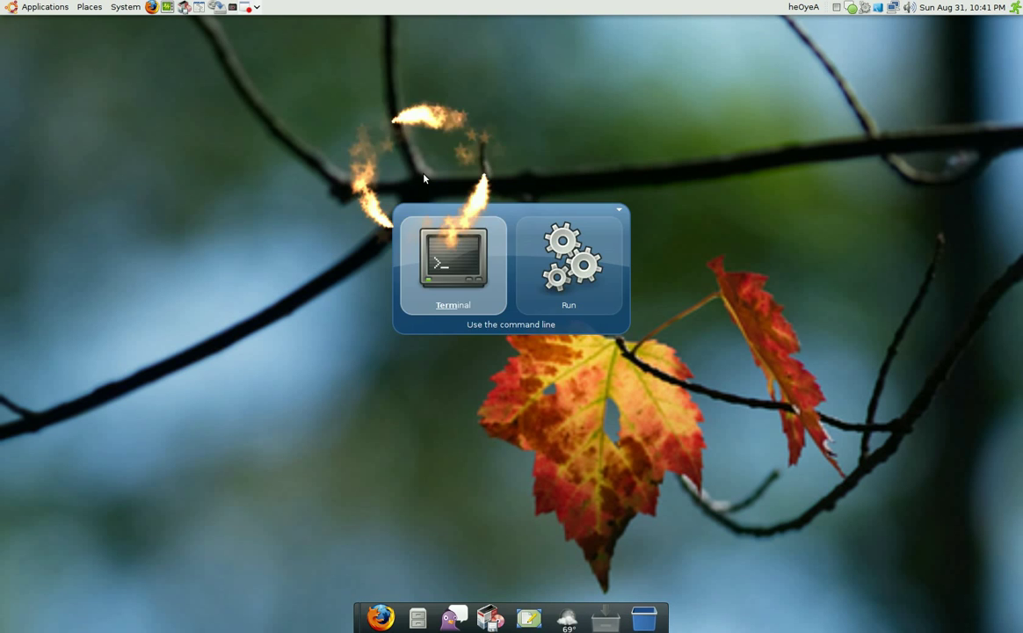
pyautogui.press('Return')
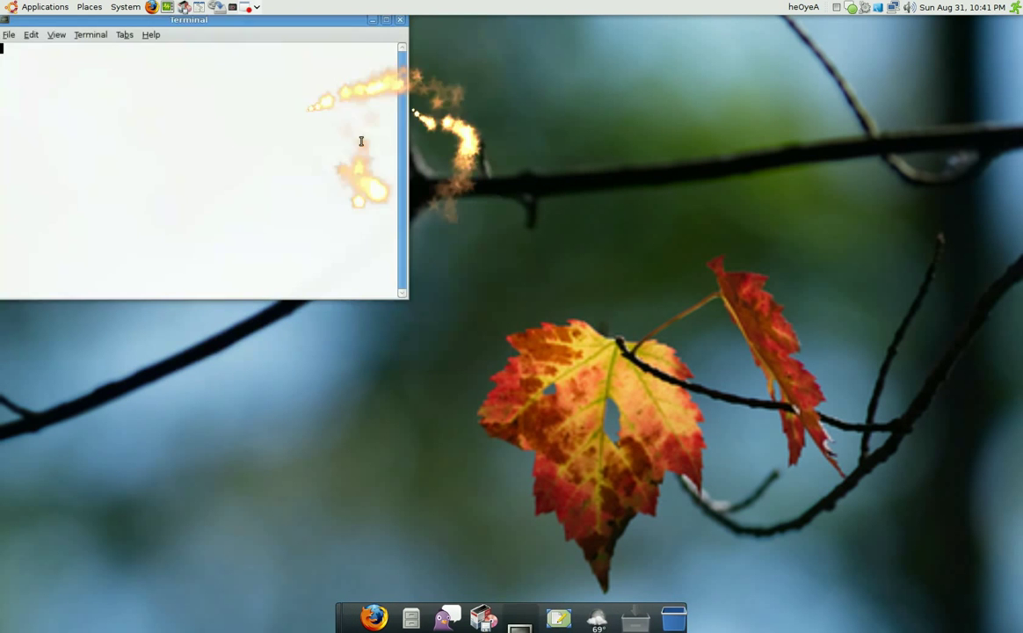
pyautogui.moveTo(263, 27)
pyautogui.mouseDown()
pyautogui.moveTo(345, 60)
pyautogui.moveTo(438, 168)
pyautogui.mouseUp()
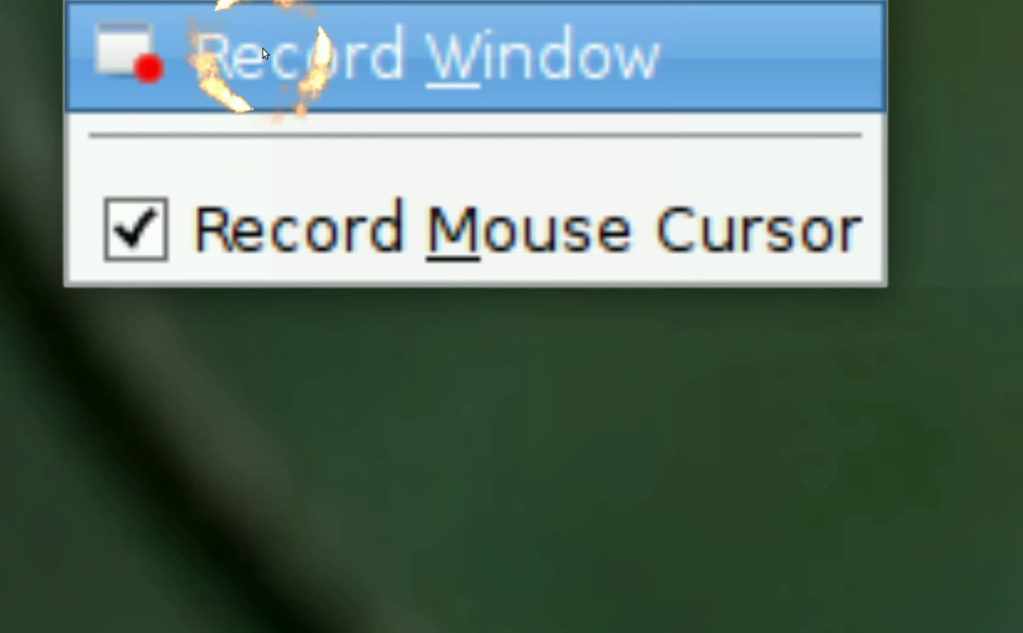
# Choose Record Window from the Desktop Recorder applet's menu
pyautogui.click(262, 51)
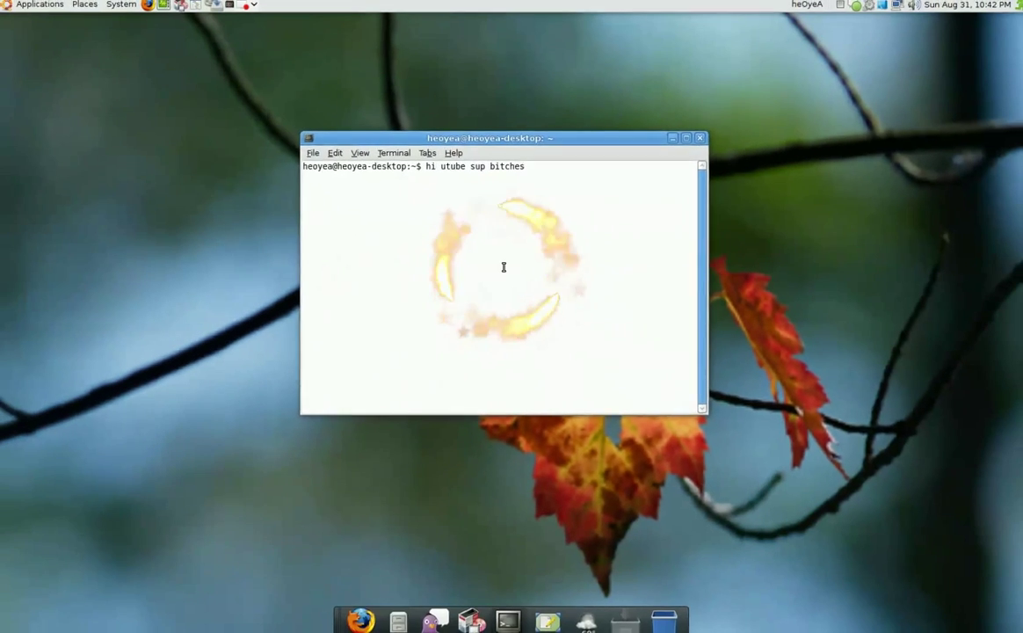
# Open the home folder, select sudoworks.gif, and bring up its context menu of Open With programs
pyautogui.click(400, 618)
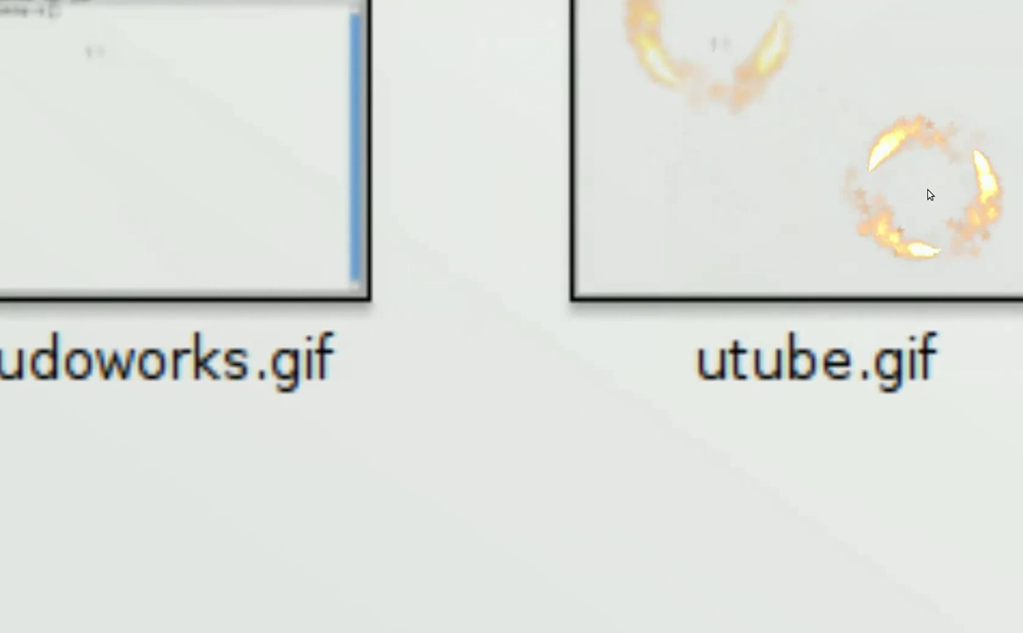
pyautogui.click(930, 195)
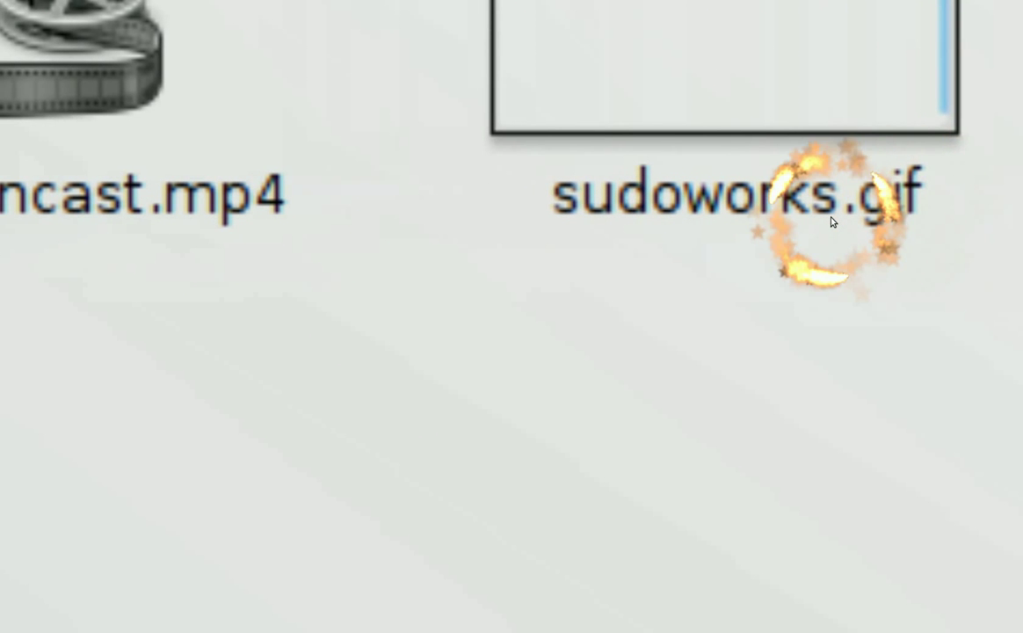
pyautogui.click(833, 201)
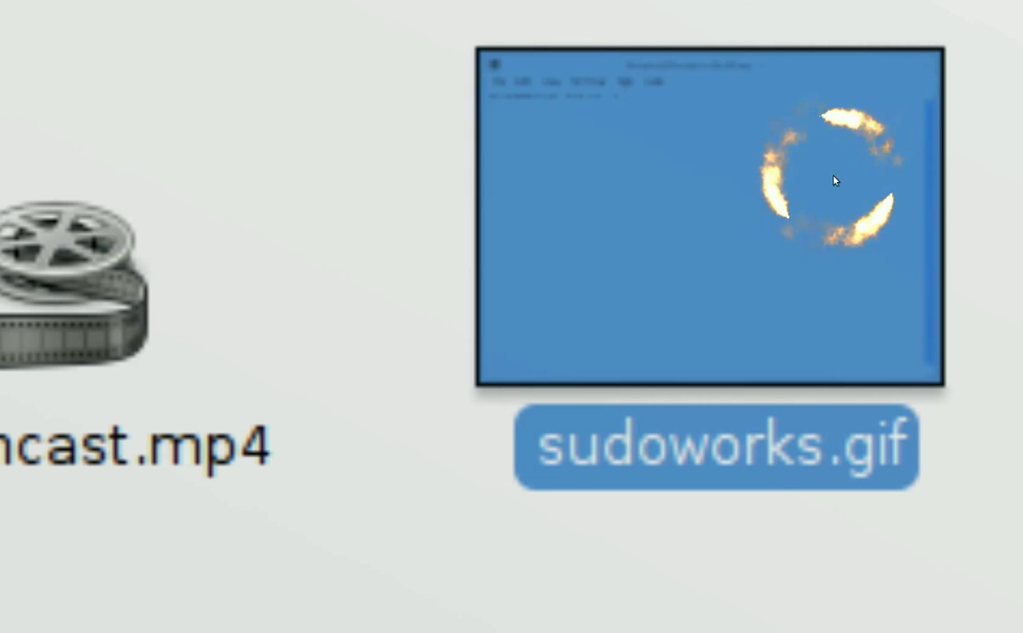
pyautogui.rightClick(835, 180)
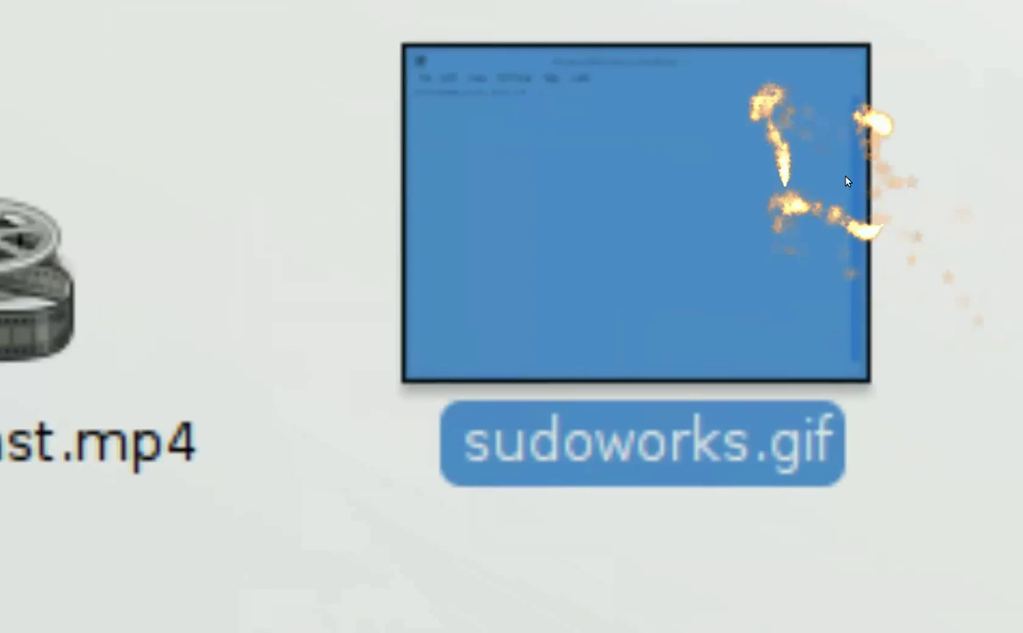
pyautogui.rightClick(768, 159)
pyautogui.write('sudo')
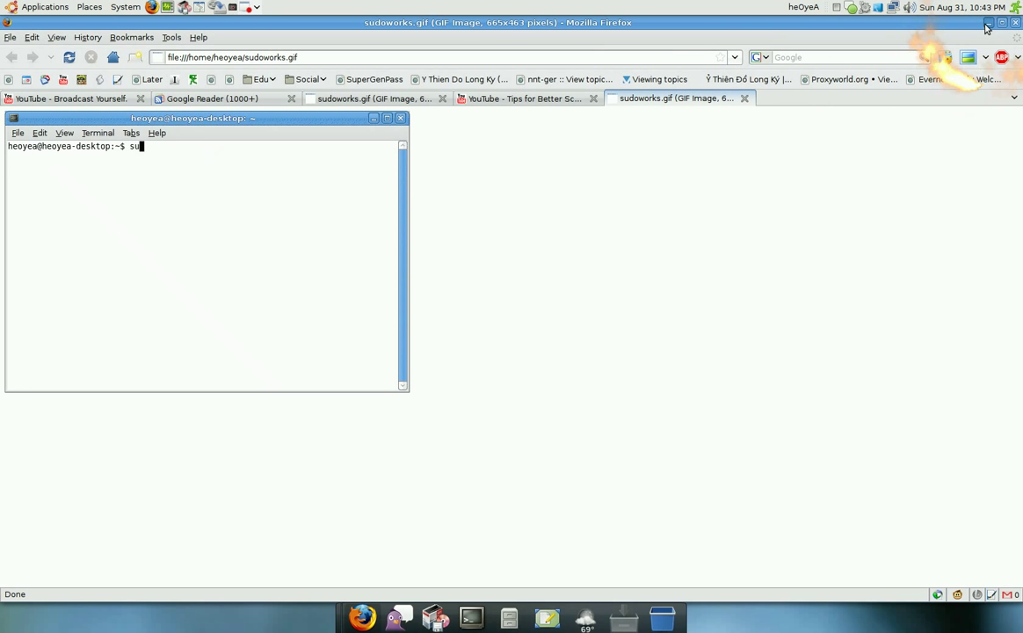
# Minimize Firefox and the file browser, leaving only the Terminal visible
pyautogui.click(988, 24)
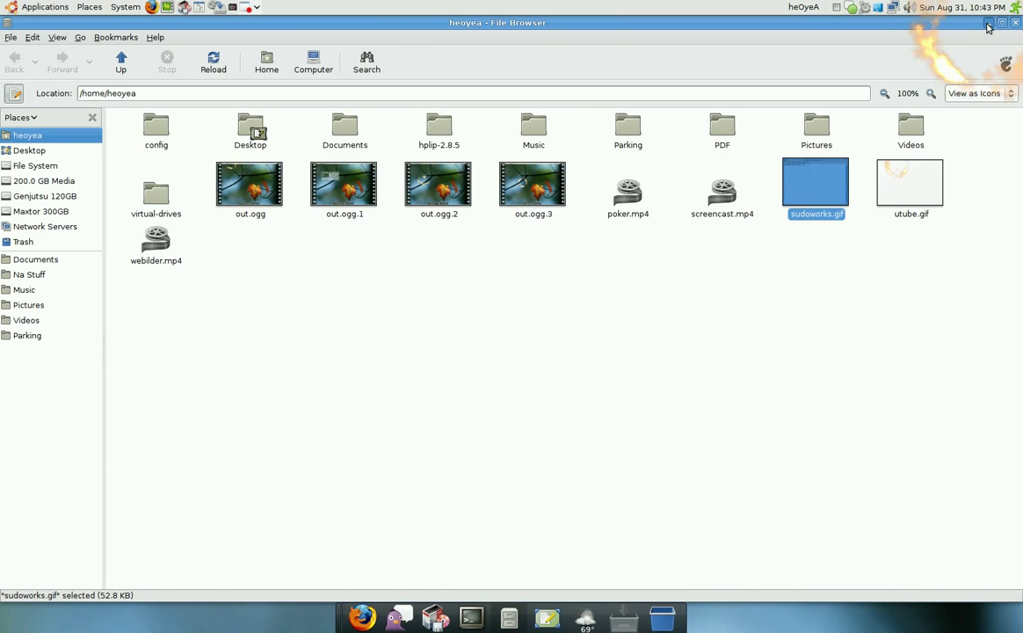
pyautogui.click(988, 24)
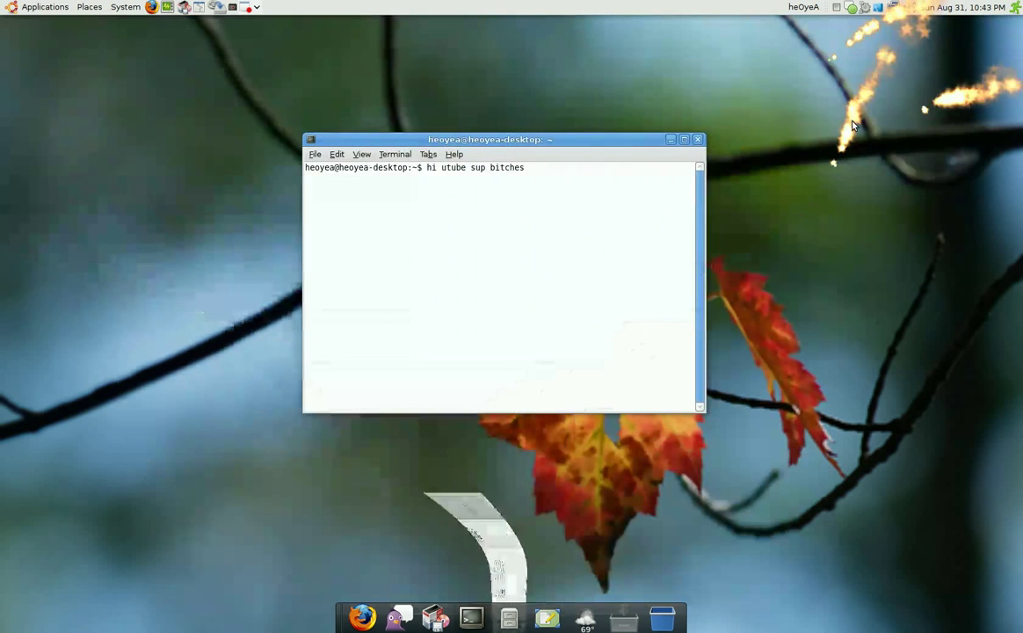